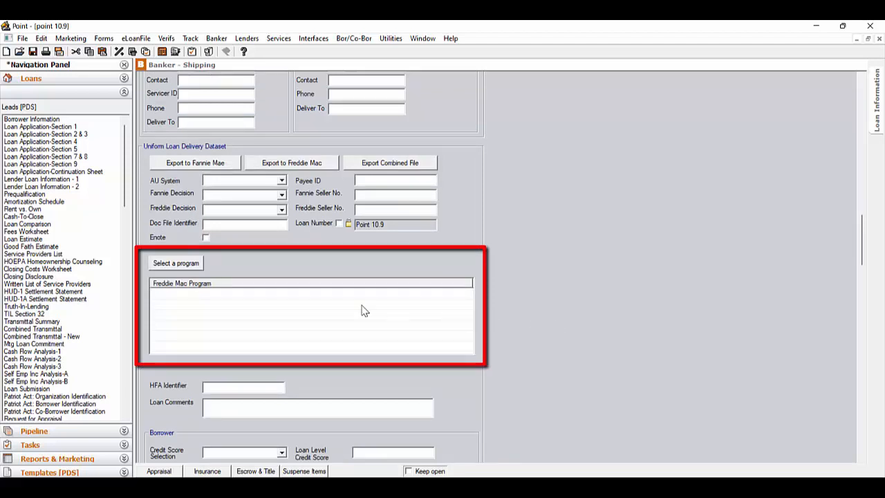
click(186, 263)
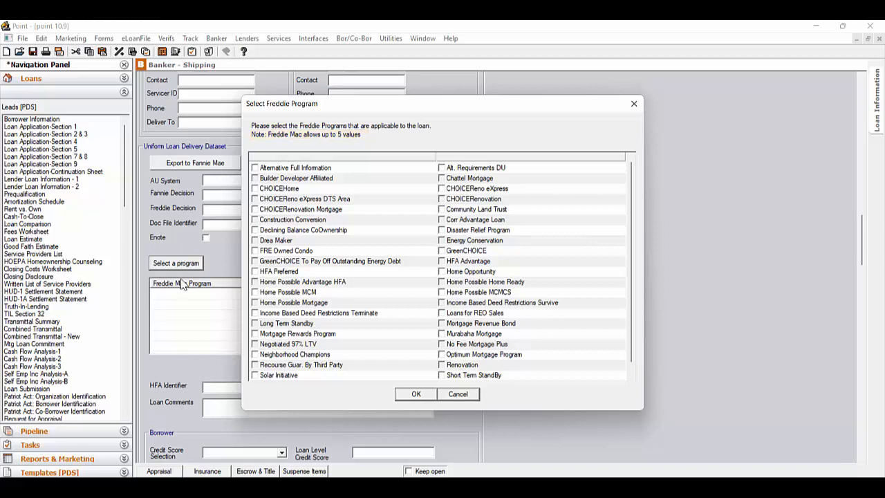
click(468, 395)
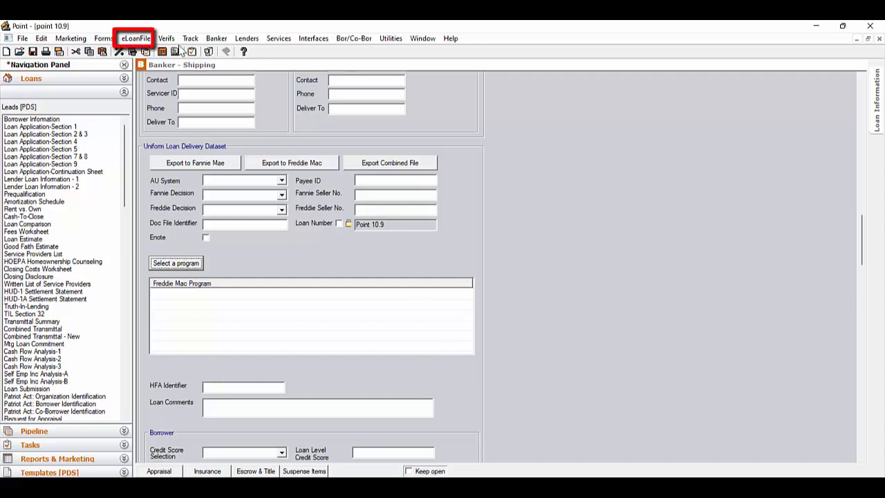
Open Additional Loan Data and show the MI Company list under Mortgage Insurance.
click(145, 40)
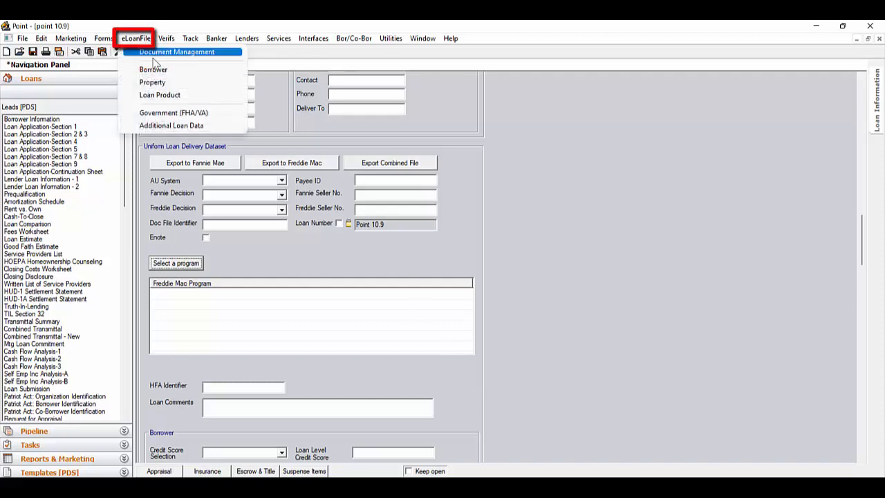
click(176, 126)
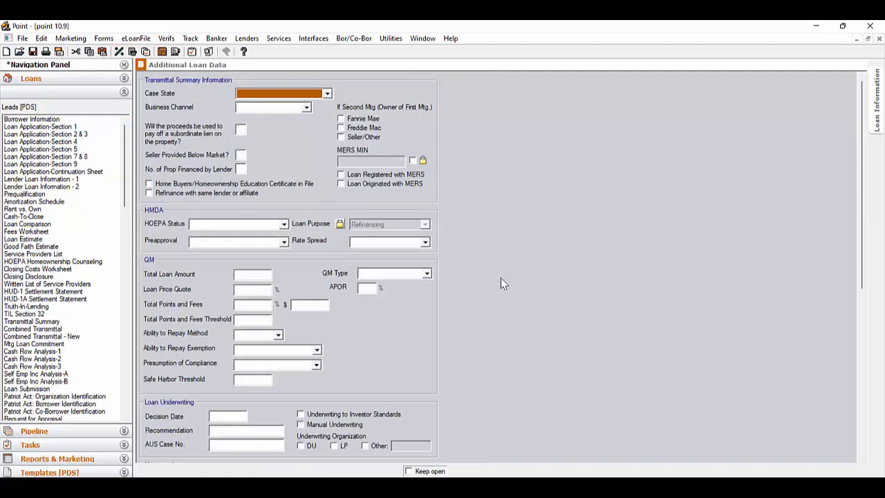
scroll(502, 278, down, 5)
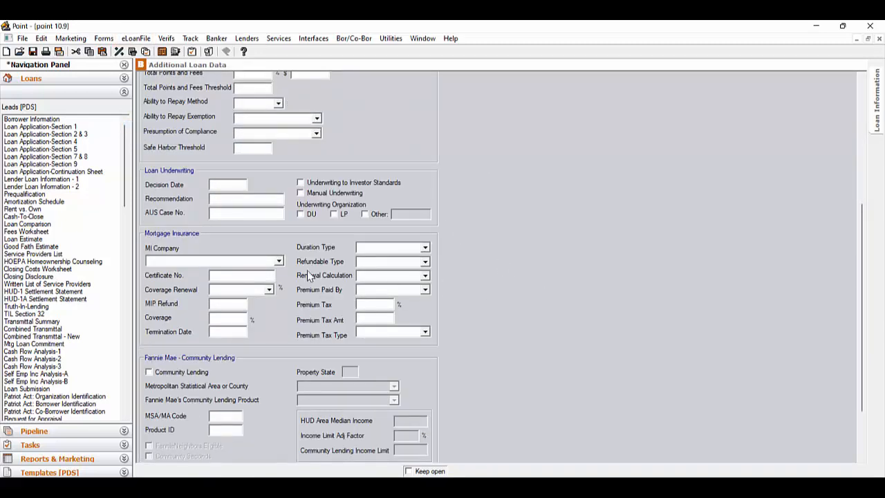
click(278, 261)
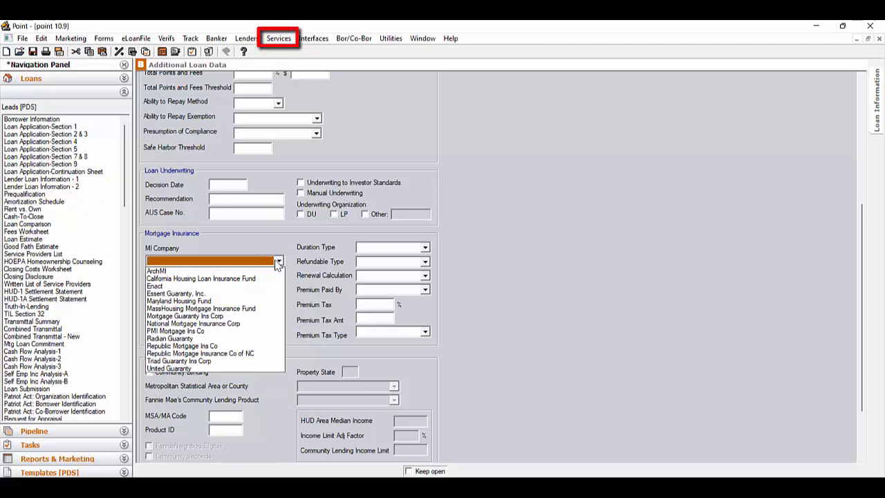
Dismiss the MI company list, then open the Freddie Mac Addendum form scrolled to ARM Parameters.
click(286, 40)
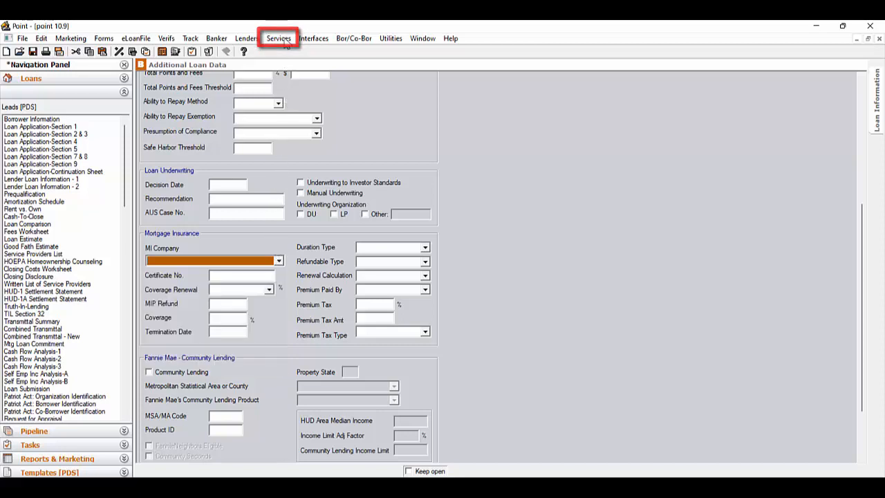
click(279, 39)
mouse_move(283, 65)
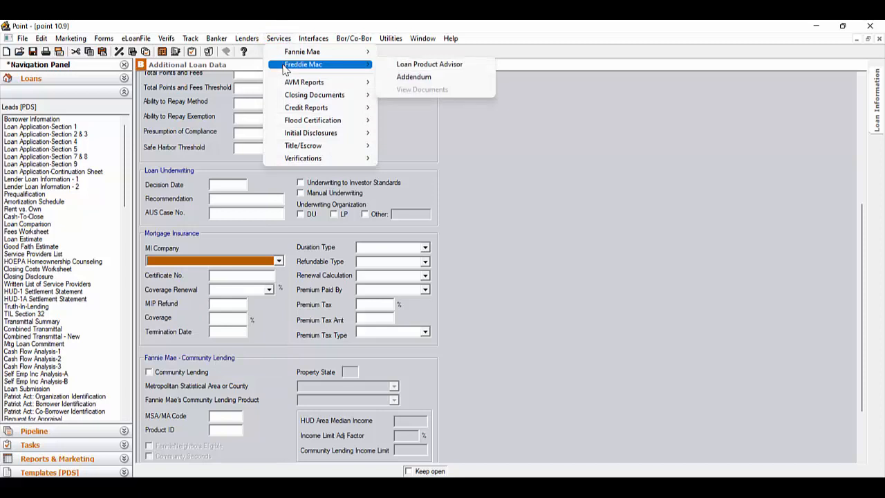
click(437, 79)
scroll(524, 200, down, 5)
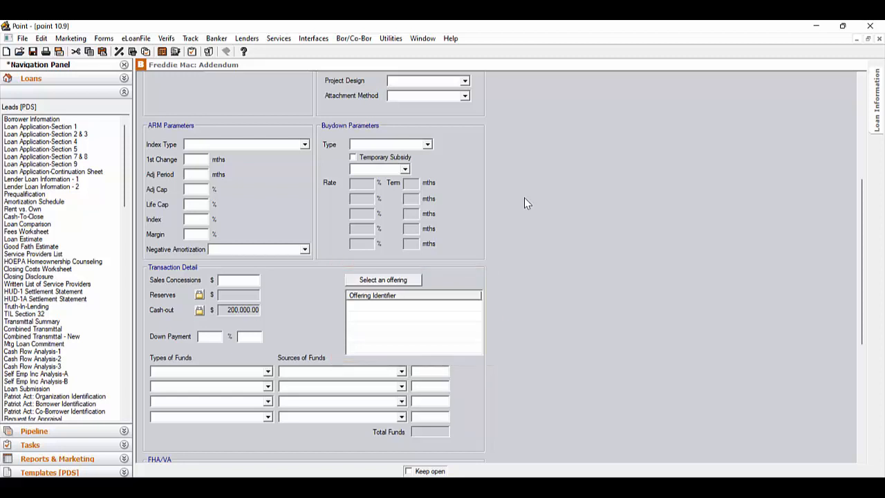
click(417, 280)
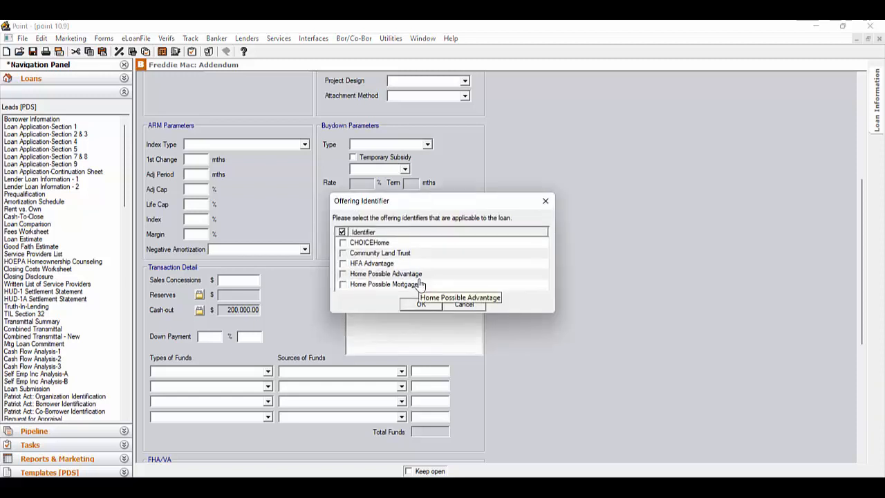
click(464, 305)
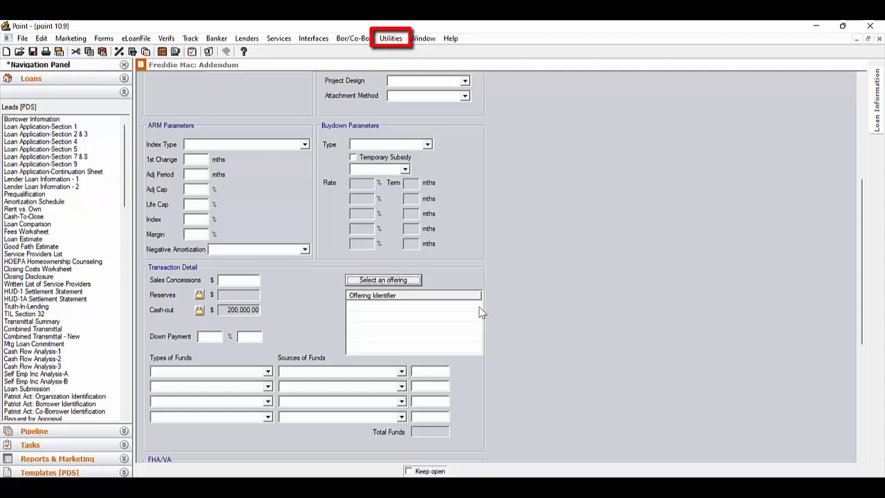
In Custom Screen Settings, make the Preferred Language screen's Language field Text(Long) and save.
click(397, 40)
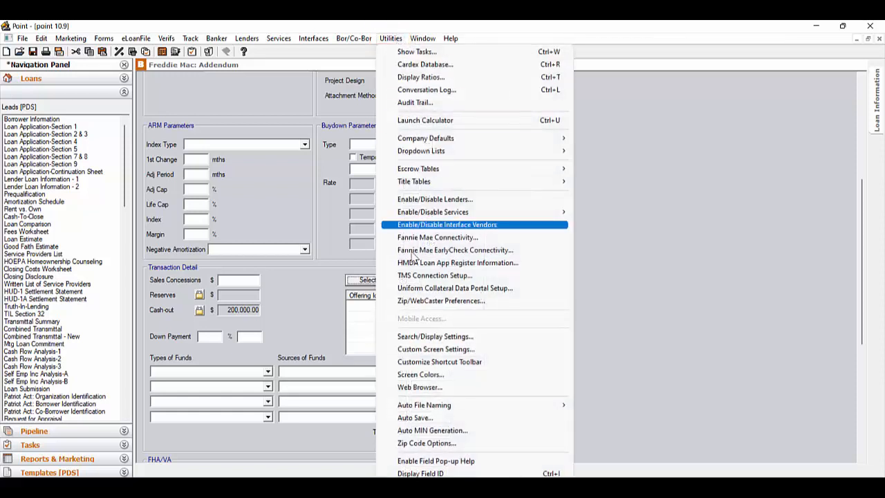
click(494, 353)
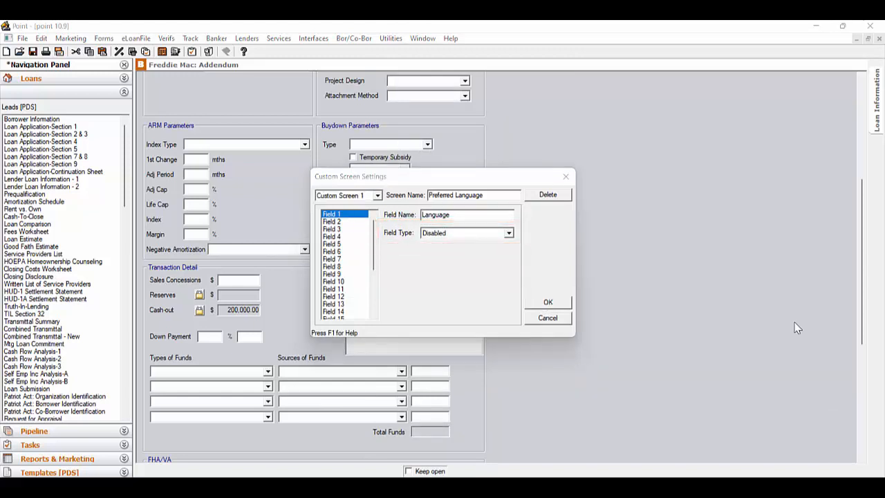
click(509, 233)
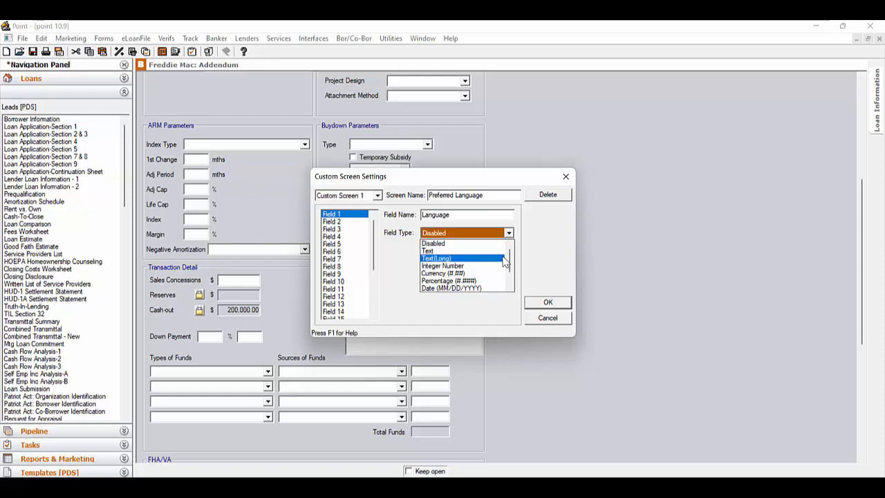
click(504, 261)
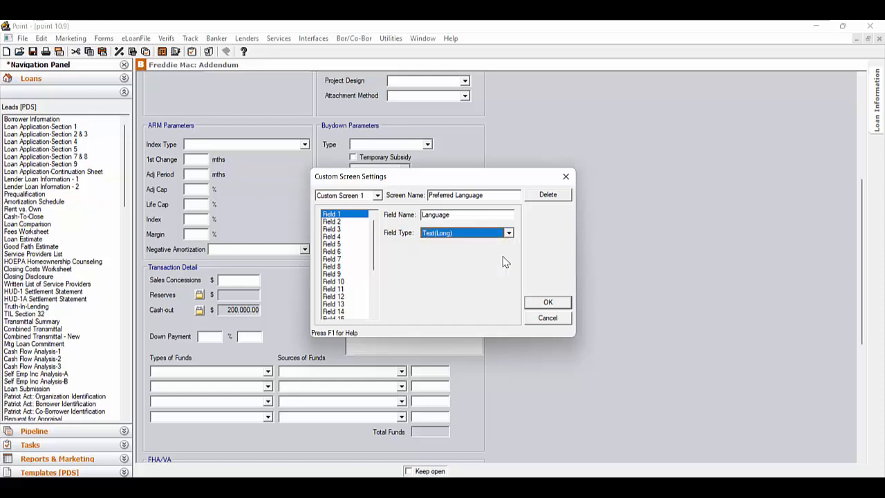
click(550, 305)
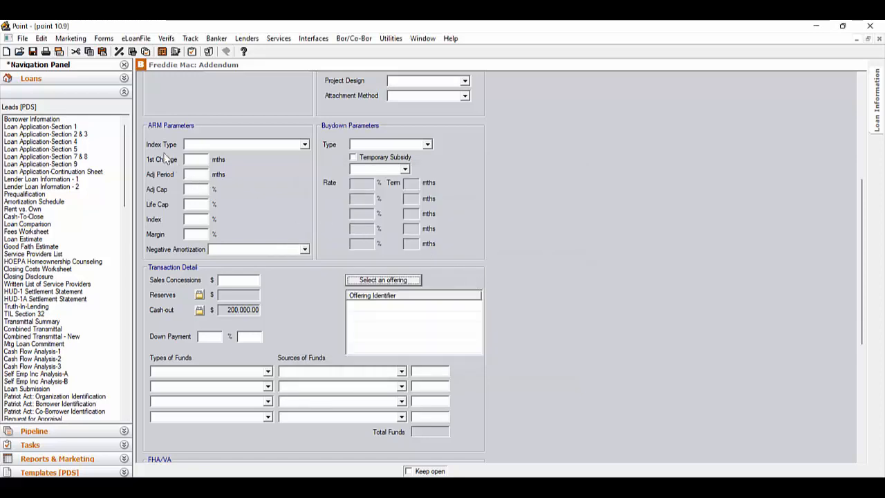
drag(124, 198, 132, 411)
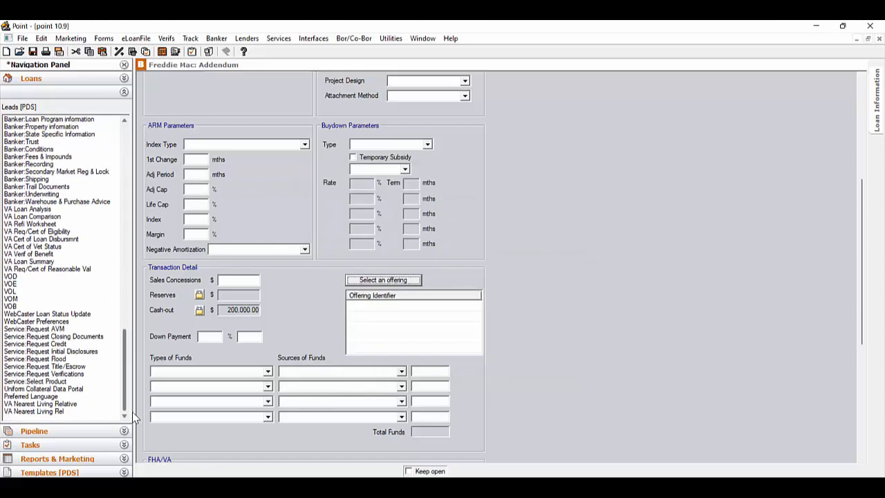
View the Preferred Language screen, then open the VA Req/Cert of Reasonable Value (26-1805) form.
click(60, 396)
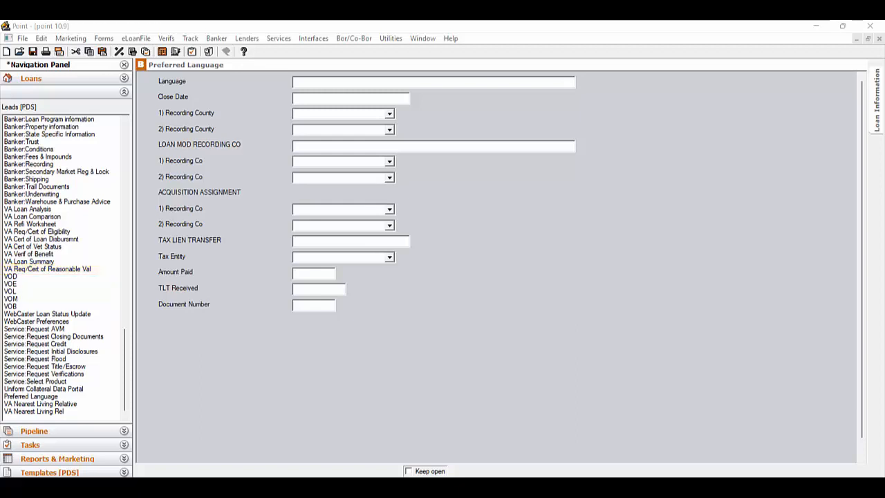
click(108, 270)
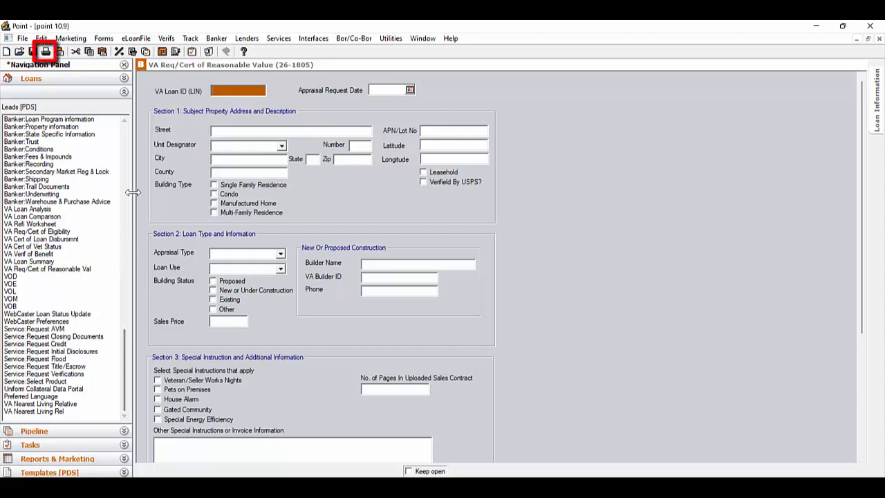
click(45, 52)
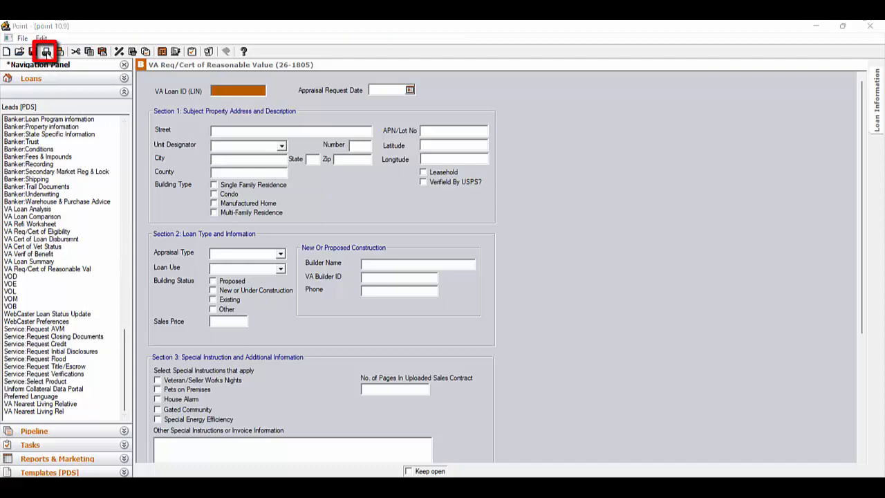
scroll(432, 336, down, 1)
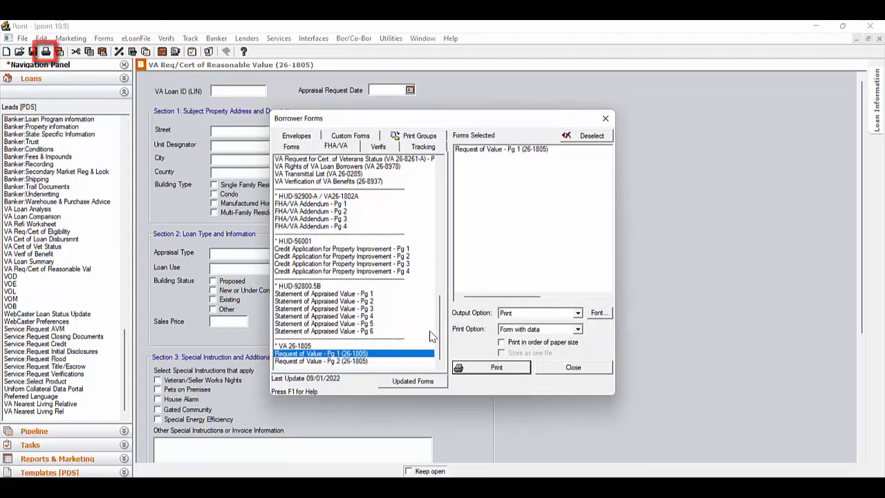
click(417, 361)
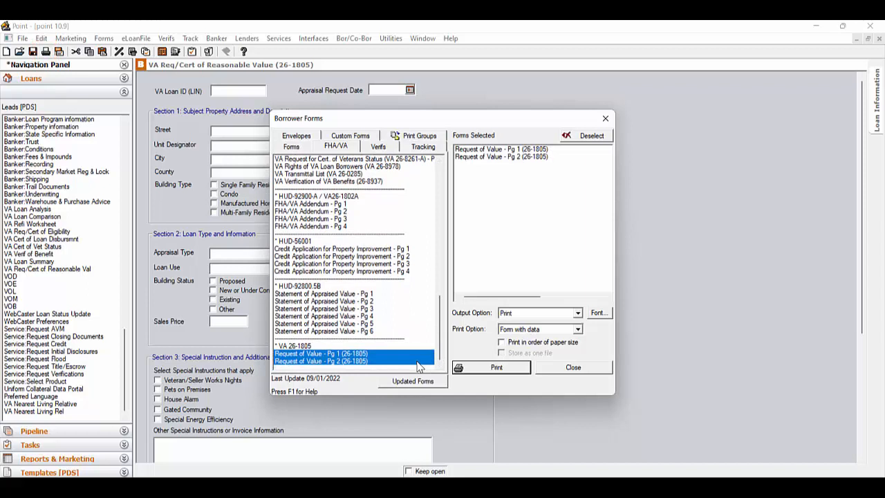
click(556, 370)
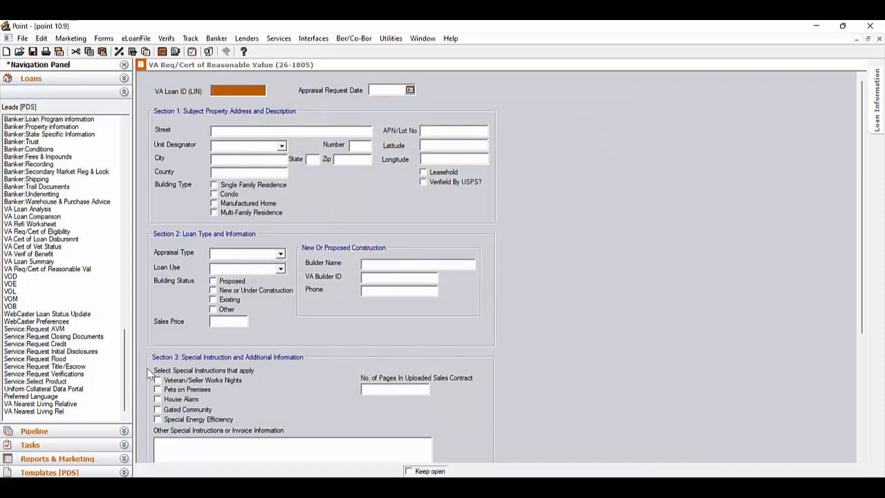
drag(125, 367, 125, 145)
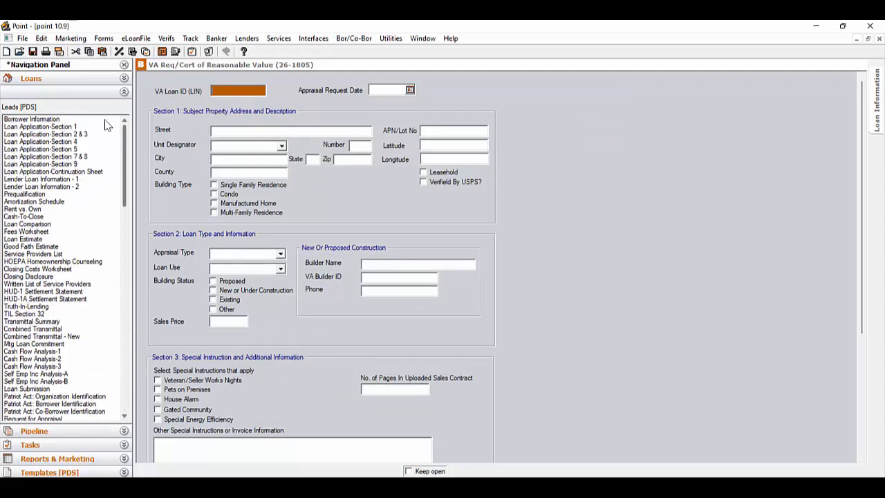
From Borrower Information, open Sub Financing to show the 200,000.00 first mortgage details.
click(104, 119)
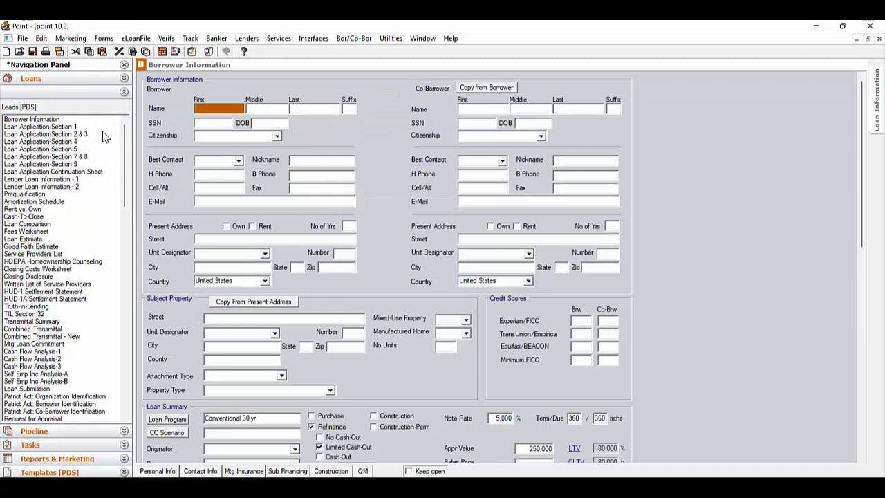
scroll(715, 333, down, 5)
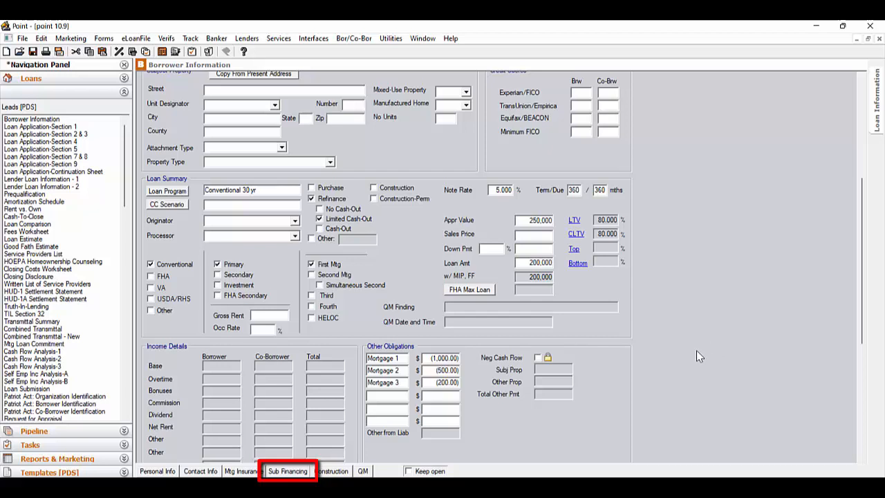
click(301, 473)
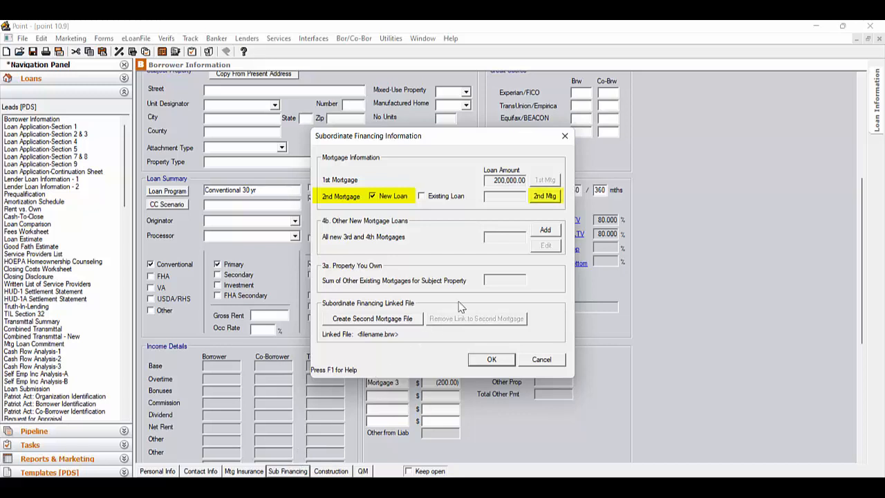
Enter the new second mortgage: 50,000 amount, 9% rate, 180-month term and 180-month due period.
click(545, 196)
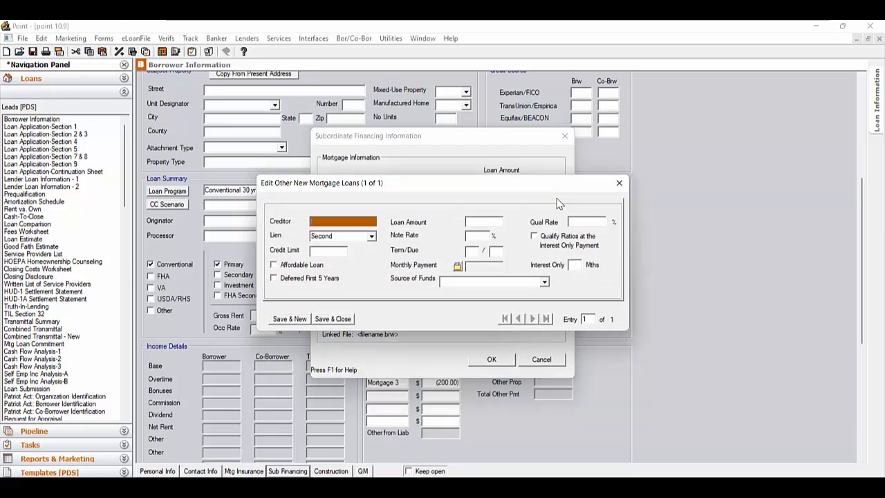
click(494, 222)
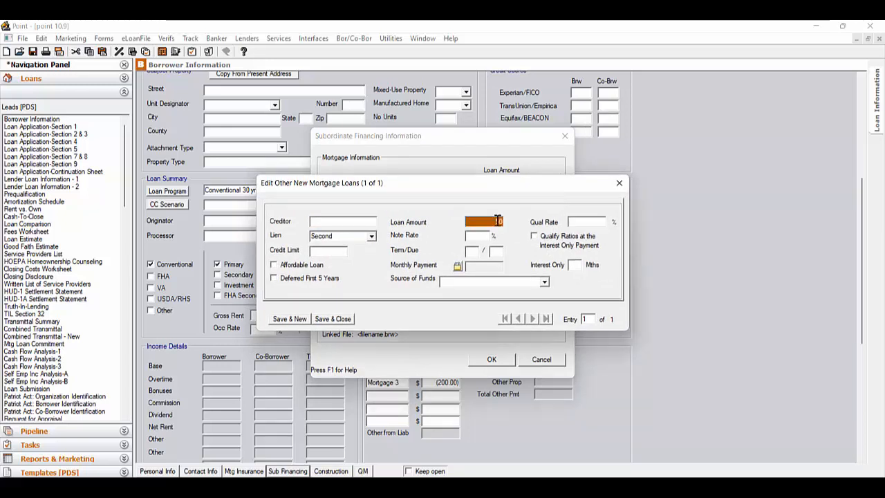
text(50,0)
text(0000)
key(Tab)
text(9)
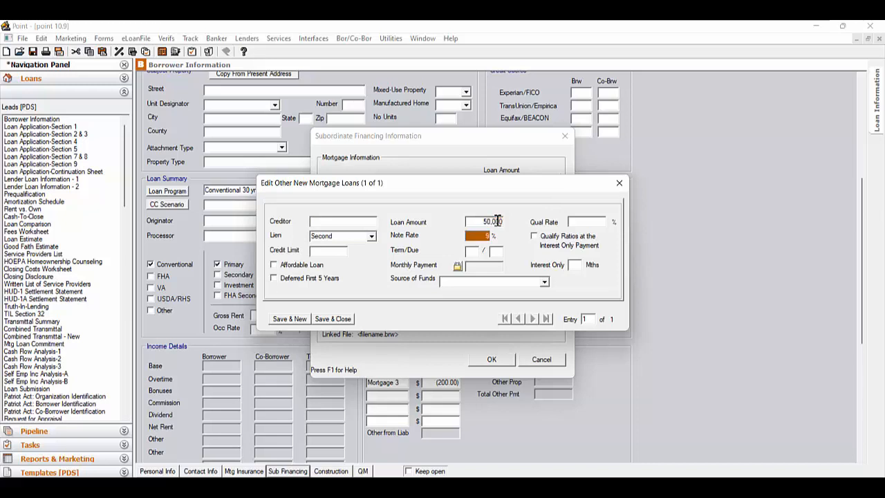
key(Tab)
text(180)
key(Tab)
text(180)
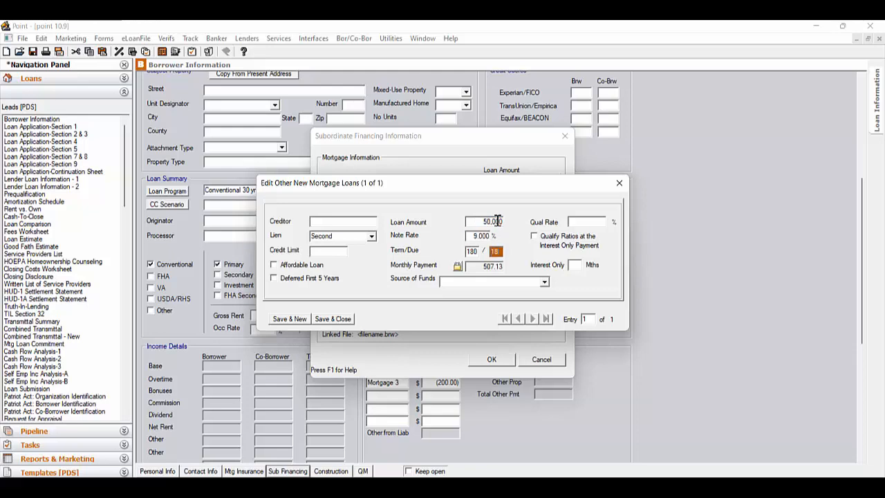
key(Tab)
Save the 50,000.00 second mortgage and accept the Subordinate Financing Information dialog.
click(333, 319)
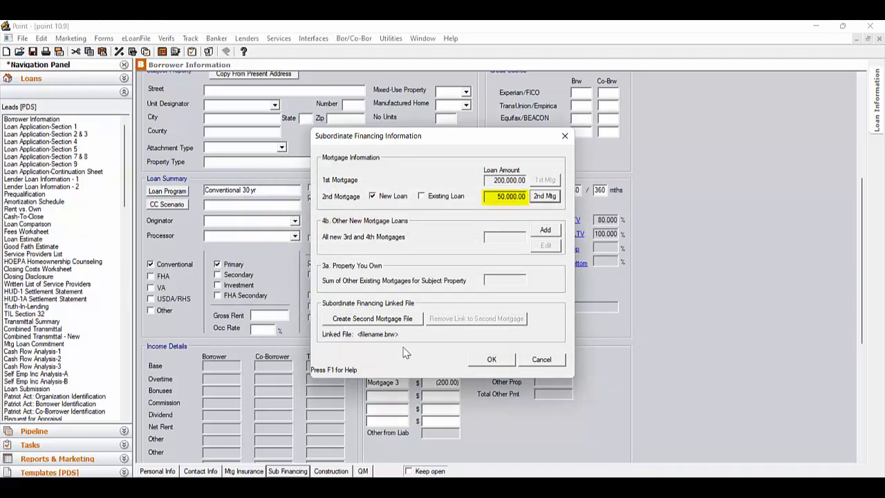
click(508, 364)
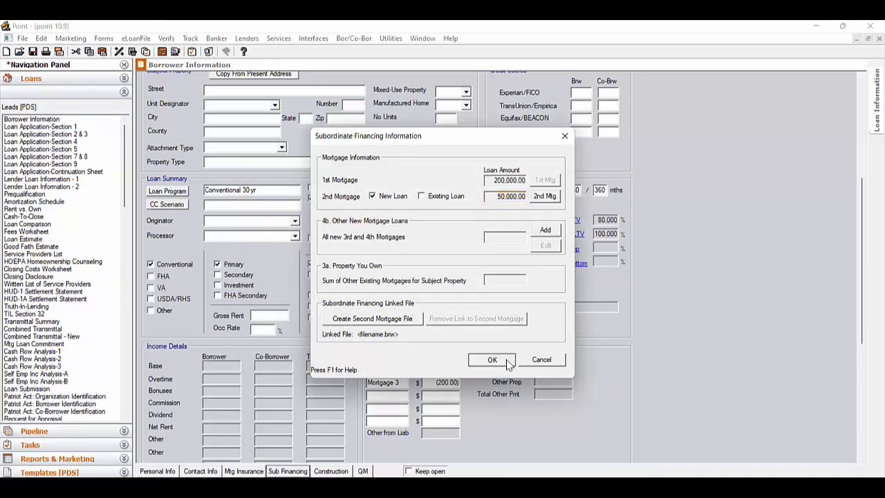
click(508, 364)
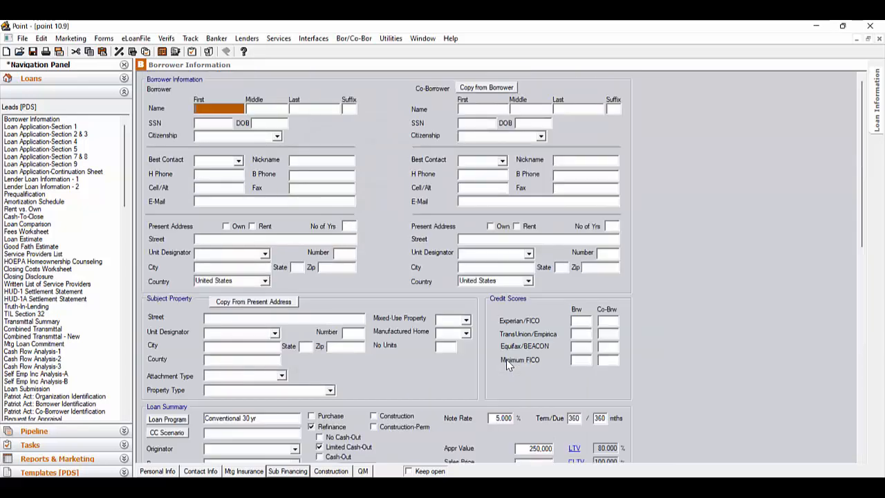
click(87, 142)
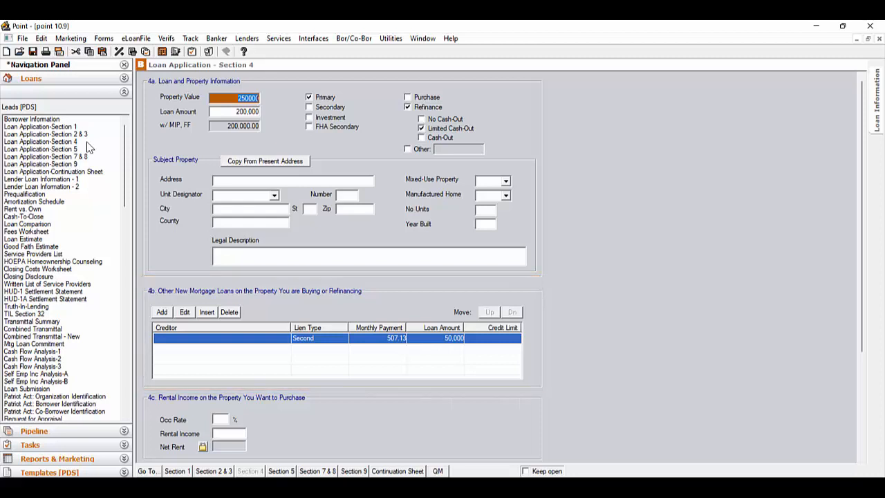
click(51, 121)
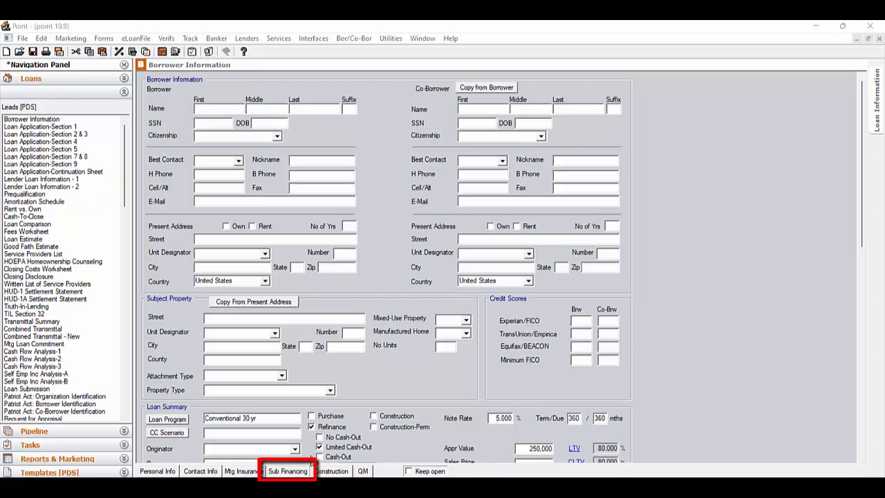
Reopen Sub Financing, mark the 2nd mortgage as an Existing Loan, and confirm.
click(290, 471)
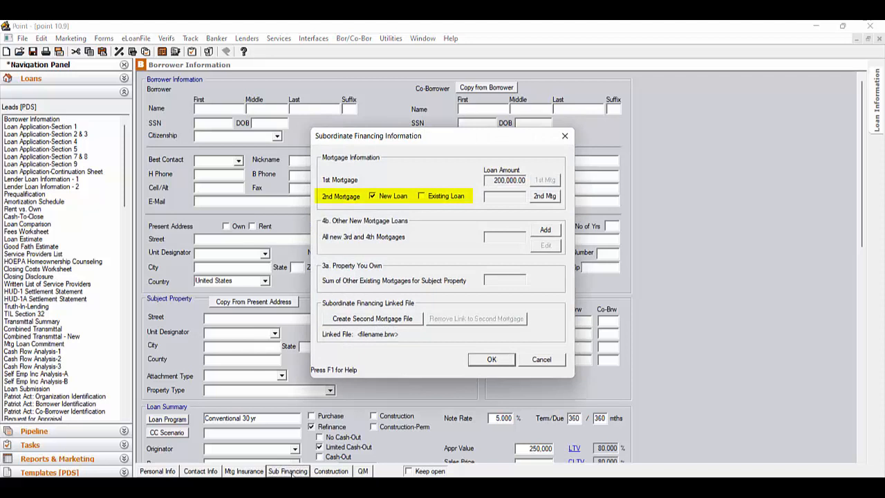
click(422, 197)
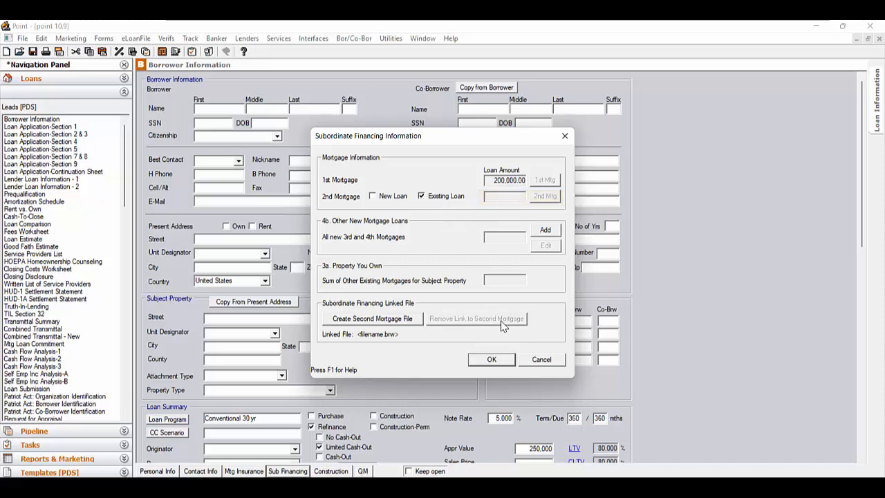
click(496, 365)
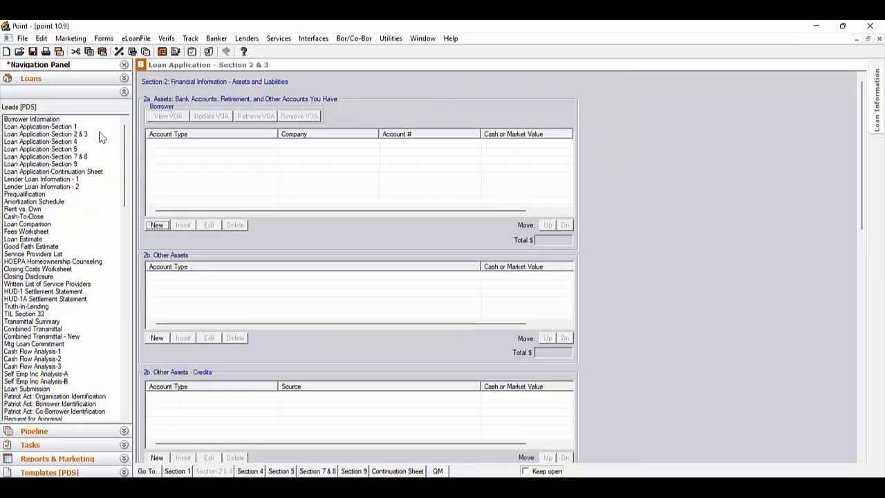
scroll(764, 307, down, 5)
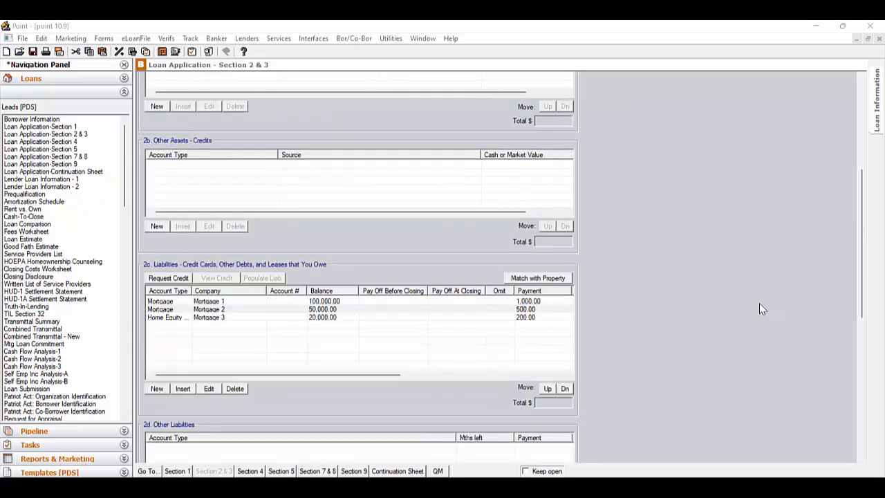
scroll(759, 304, down, 3)
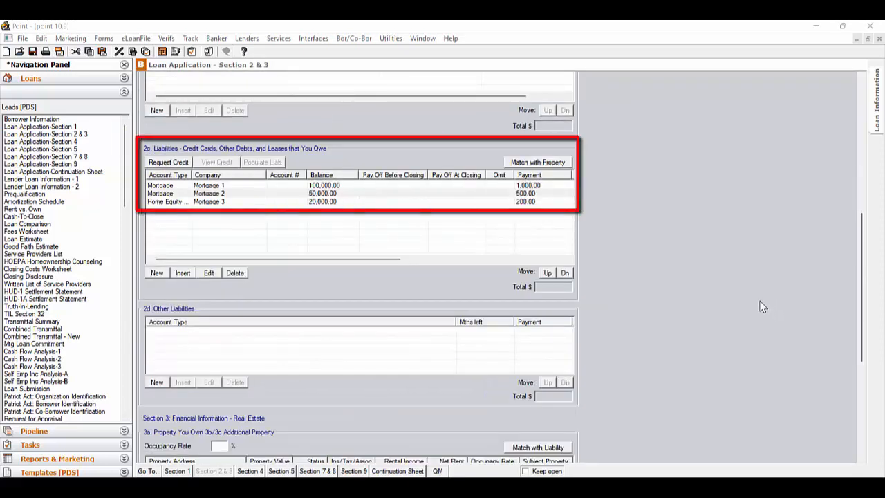
scroll(761, 307, down, 3)
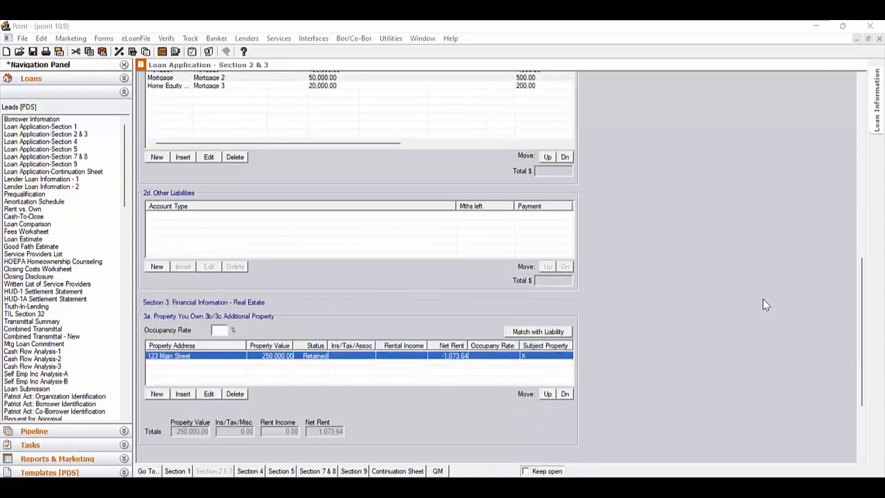
double_click(500, 355)
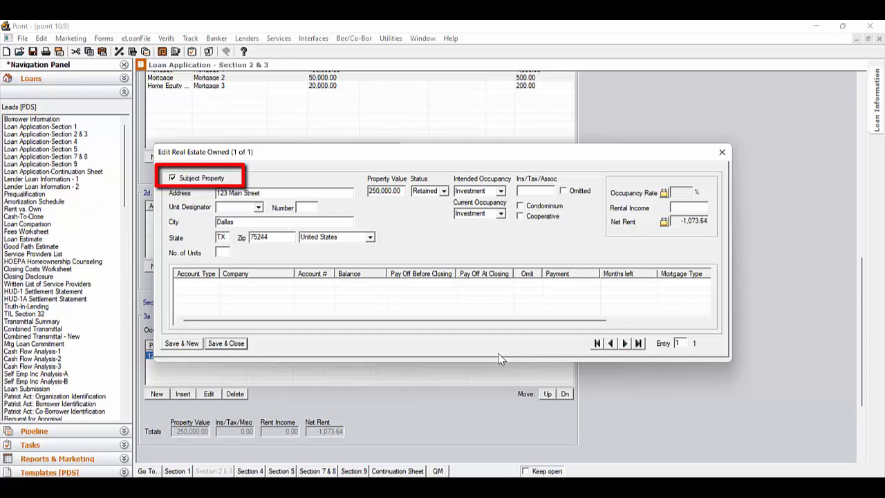
click(227, 344)
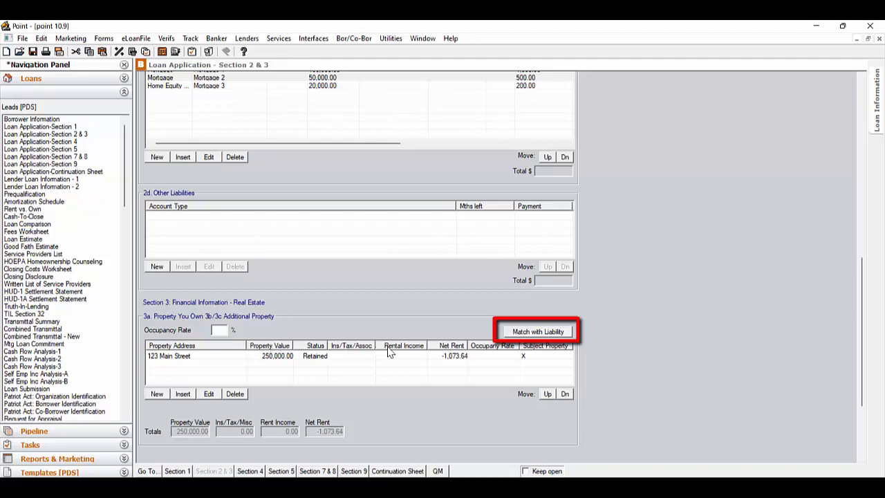
Match Mortgage 1, Mortgage 2 and Mortgage 3 home equity to 123 Main Street, then return to Borrower Information.
click(567, 333)
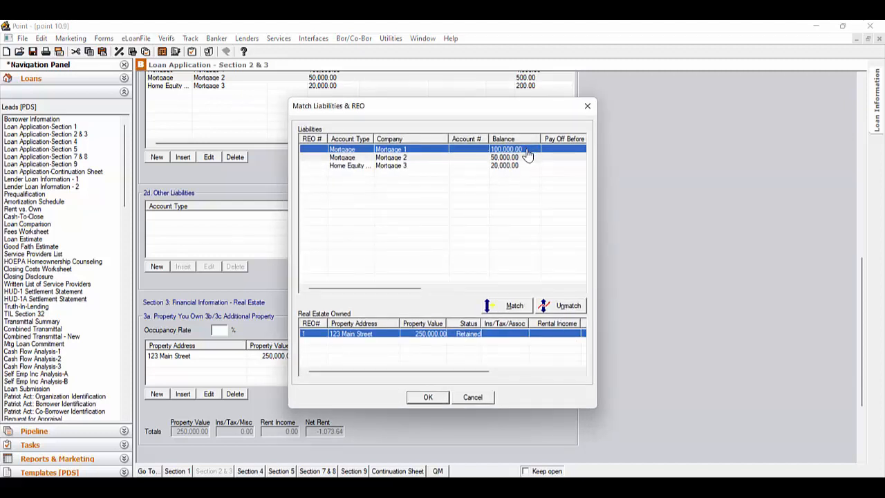
click(508, 309)
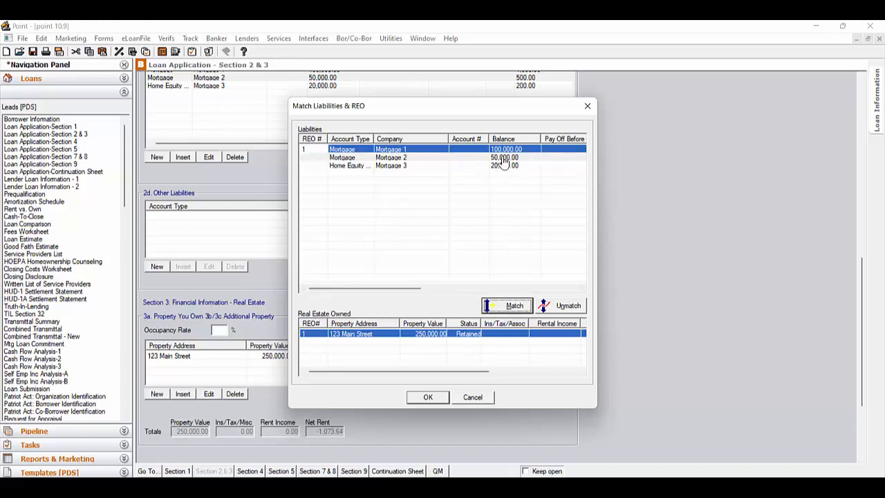
click(503, 159)
click(515, 307)
click(503, 167)
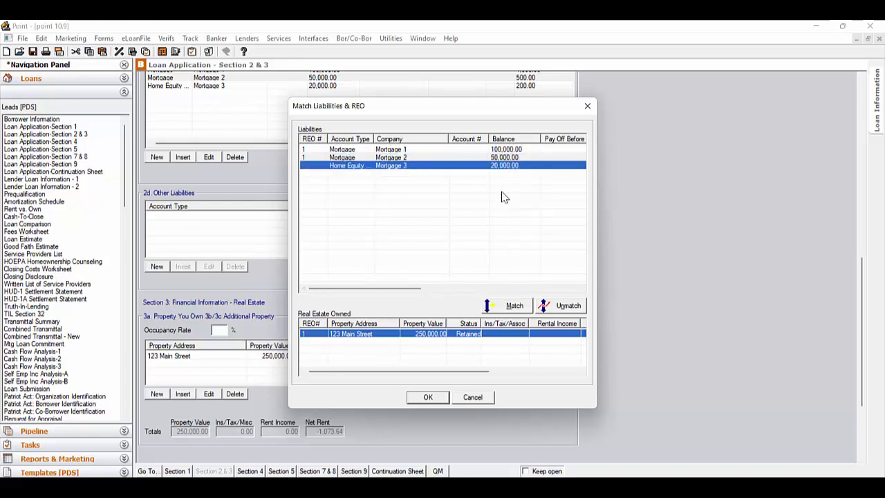
click(513, 306)
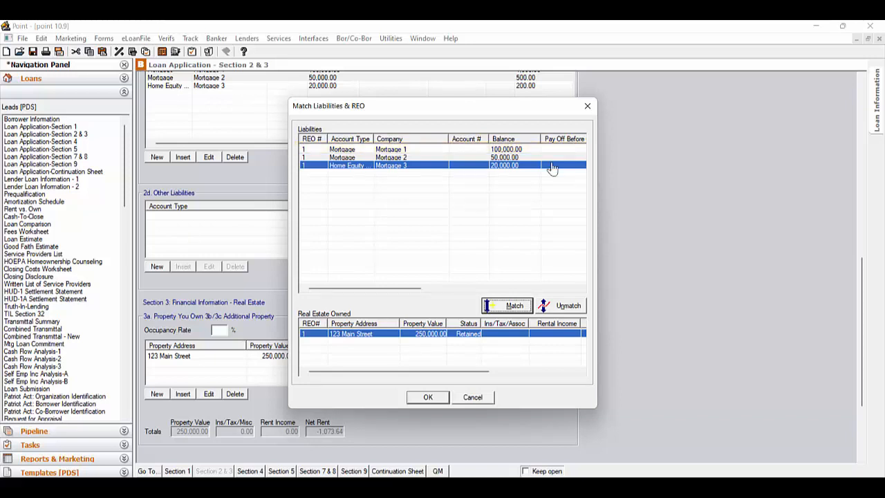
click(432, 399)
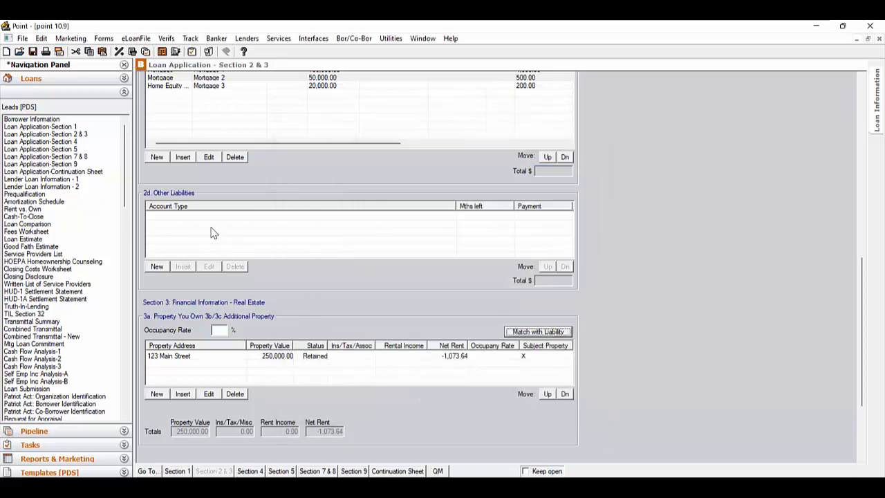
click(99, 121)
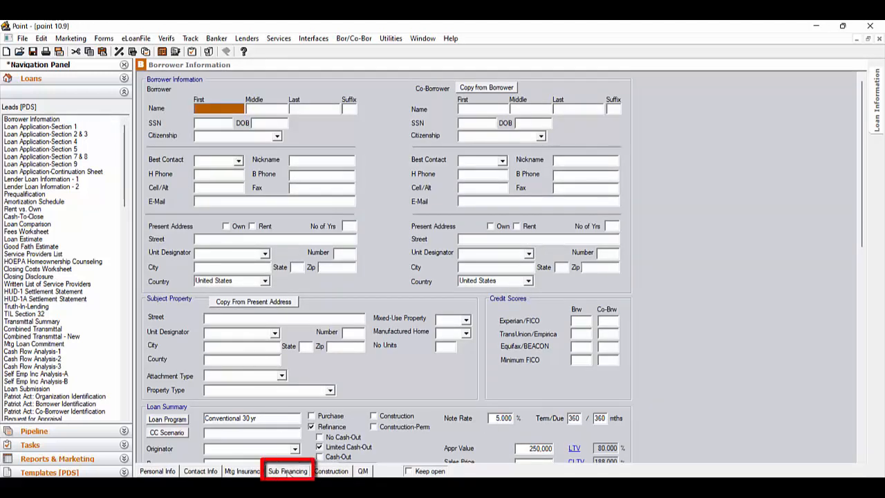
click(288, 471)
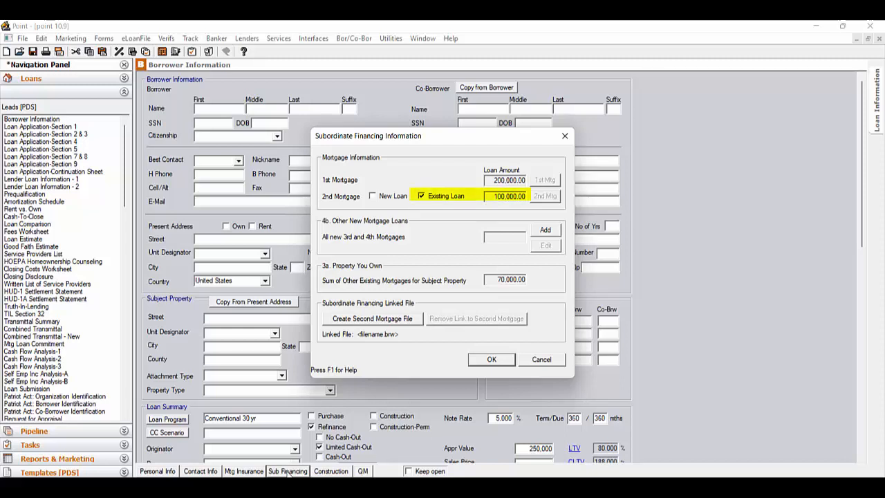
click(491, 359)
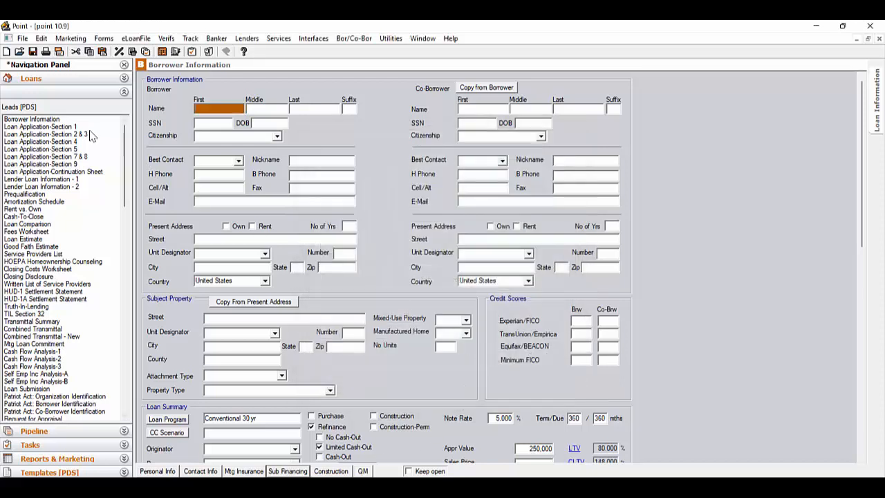
click(90, 135)
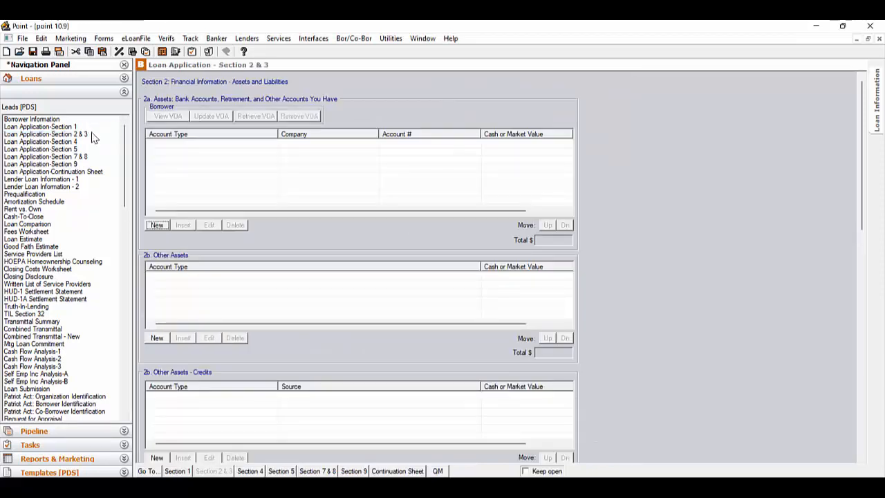
Move Mortgage 2 above Mortgage 1 in the 2c Liabilities list, then return to Borrower Information.
scroll(699, 302, down, 5)
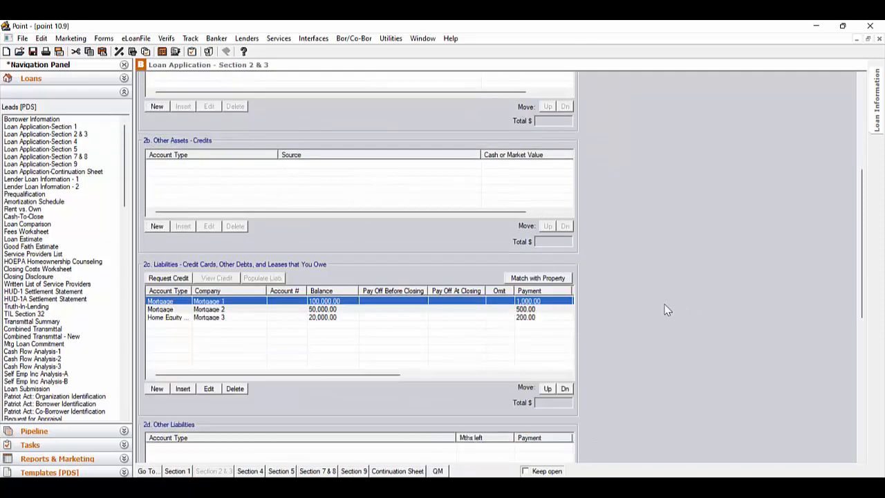
click(336, 309)
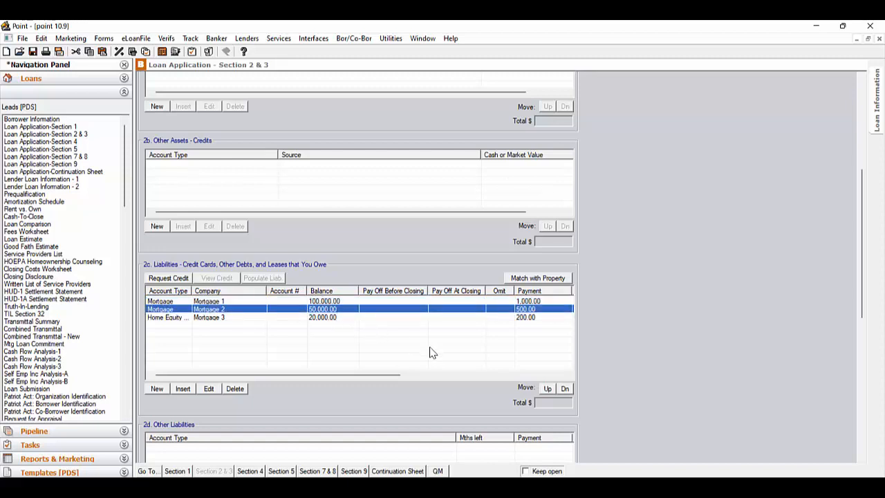
click(550, 389)
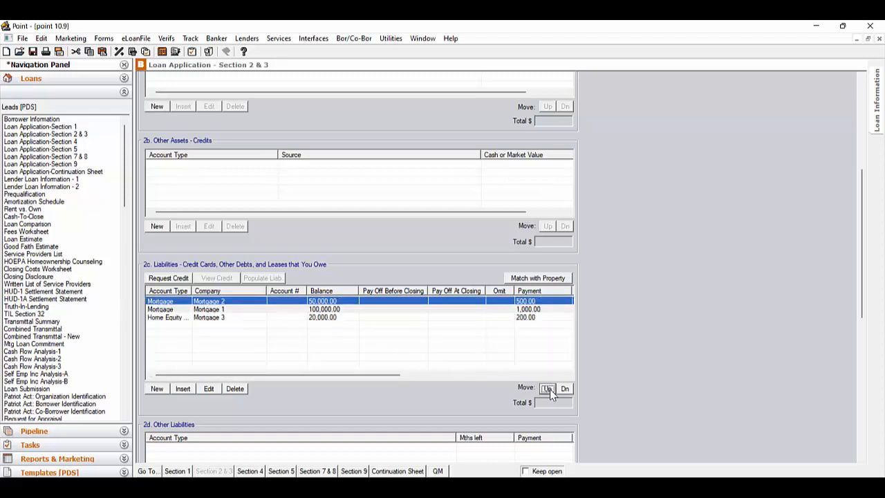
click(84, 120)
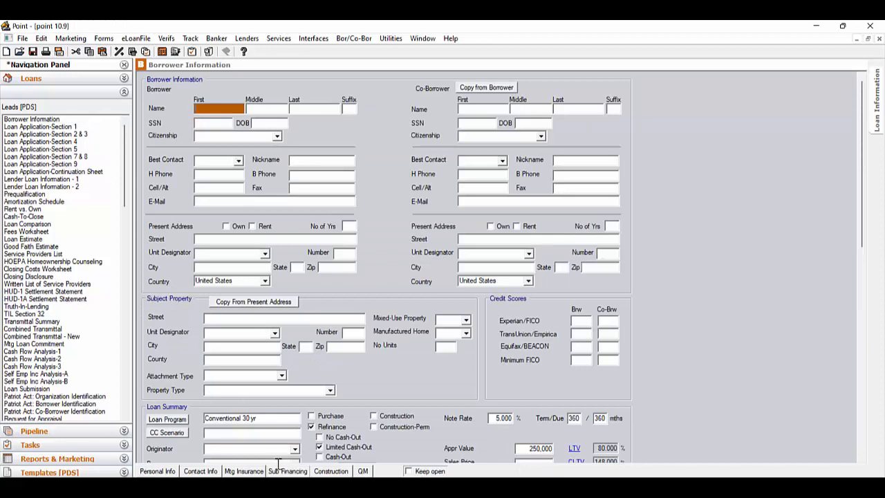
click(288, 471)
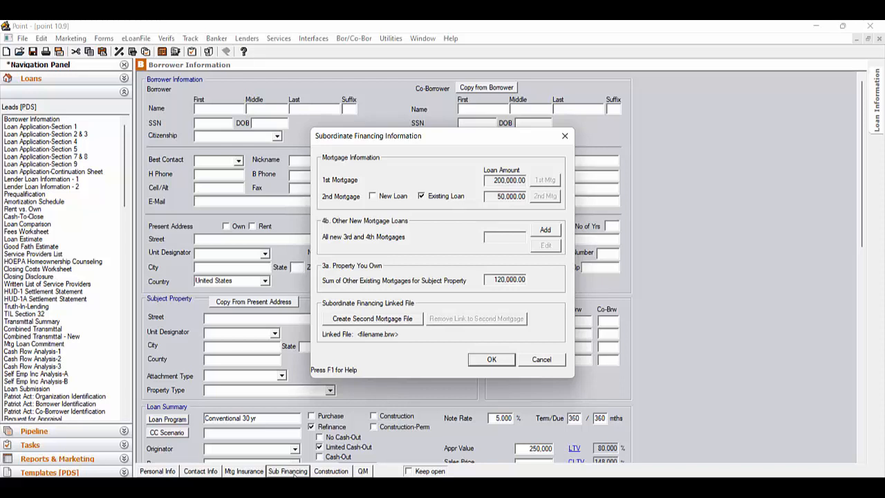
click(491, 359)
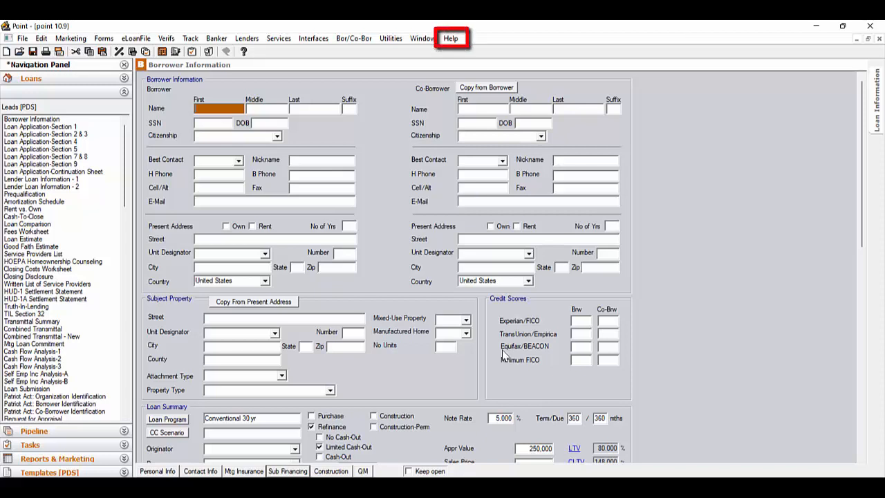
Open Help > E-Mail Technical Support and start saving the loan file as a PCF.
click(450, 40)
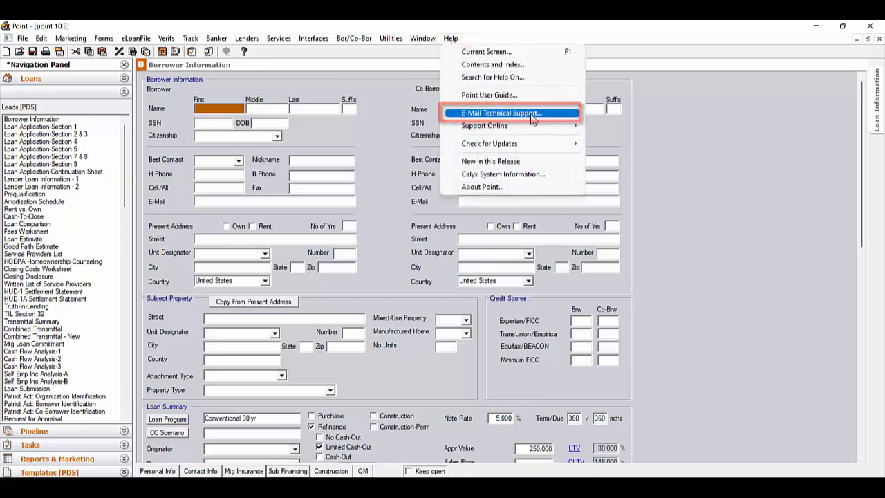
click(533, 118)
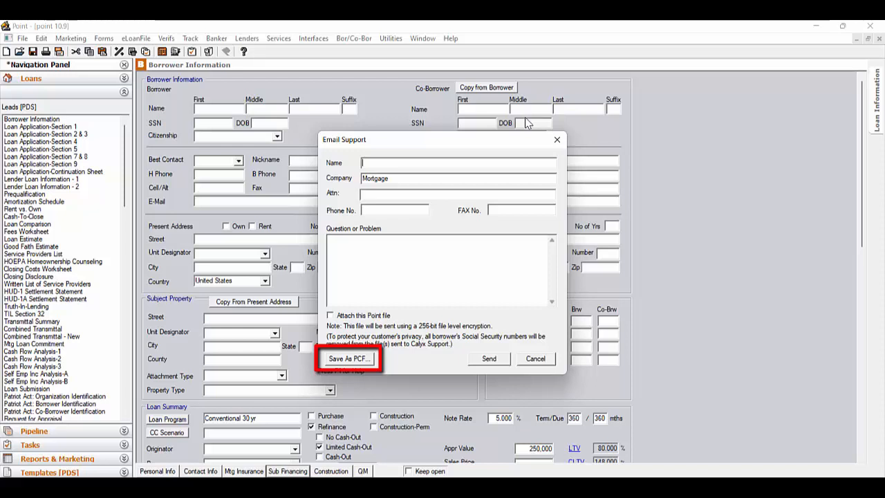
click(367, 360)
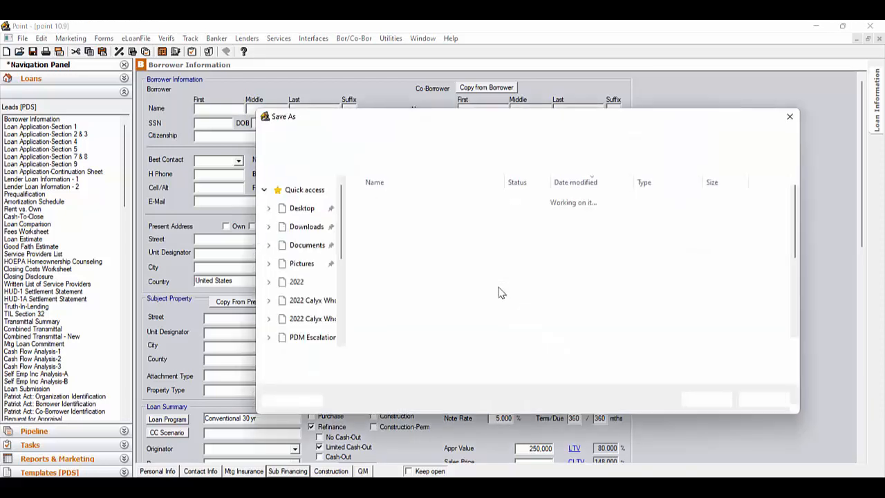